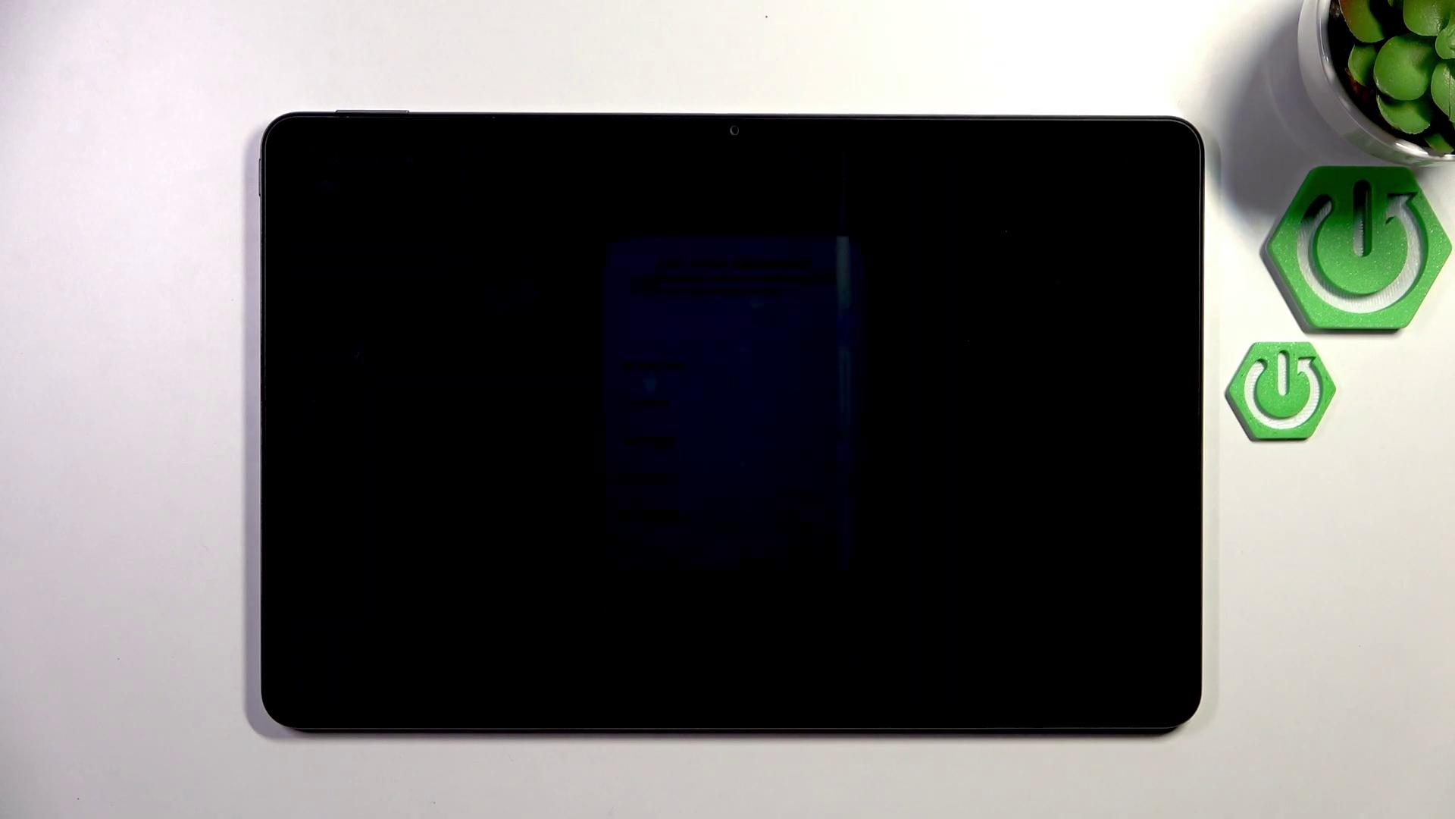
Step: Wake the screen and set the sleep timeout to 15 seconds
click(910, 489)
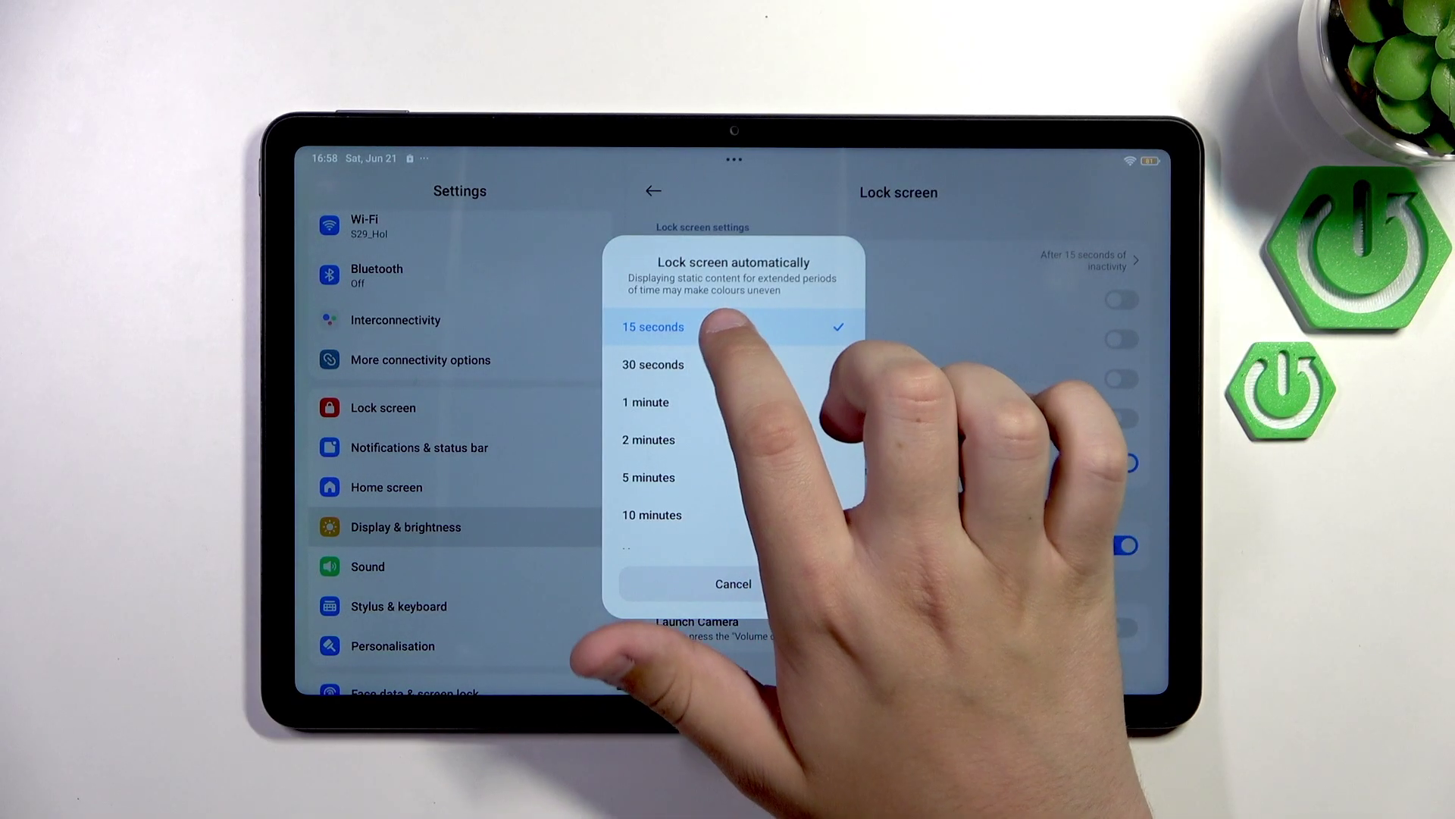
click(729, 327)
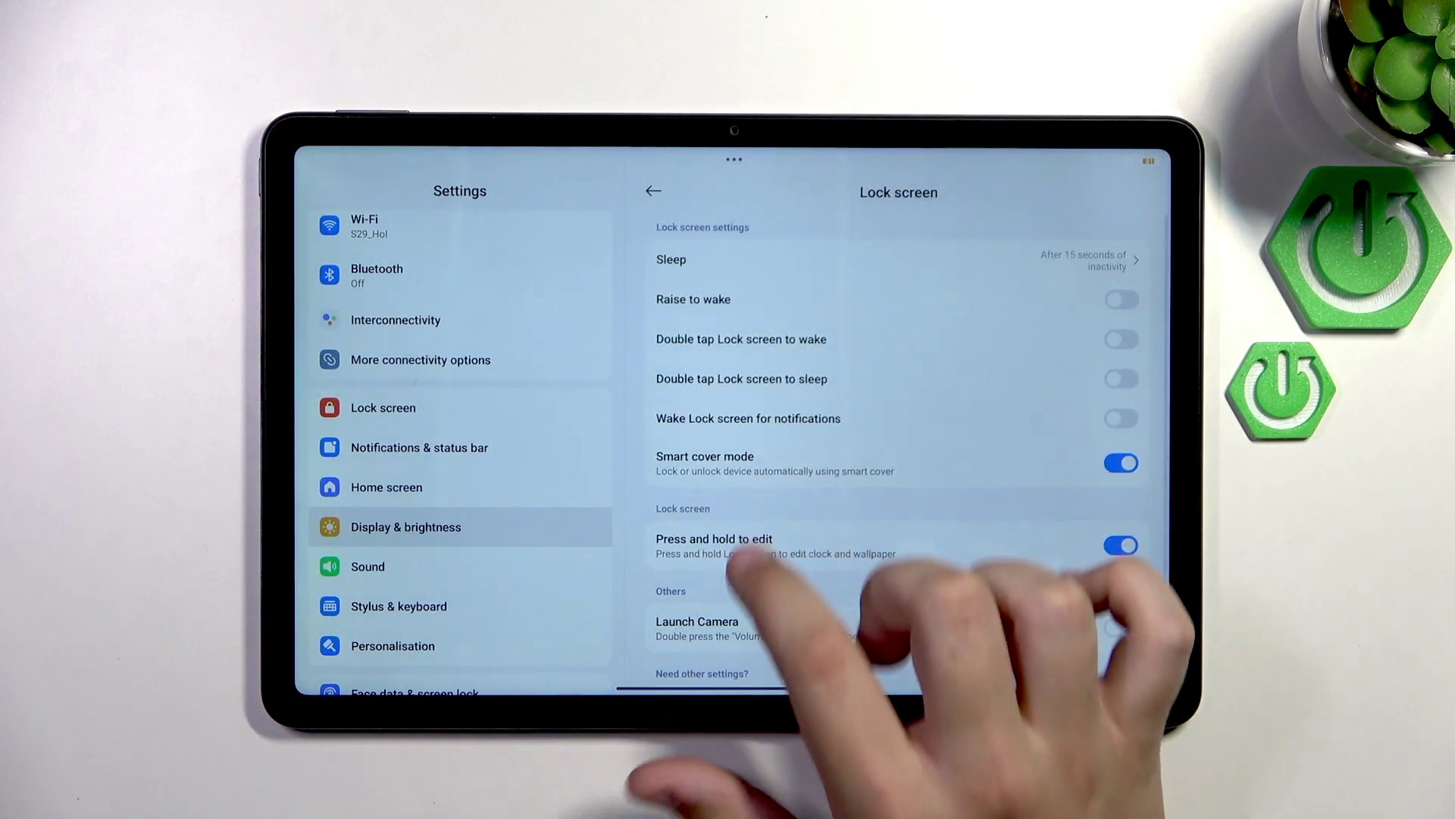
scroll(796, 637, down, 1)
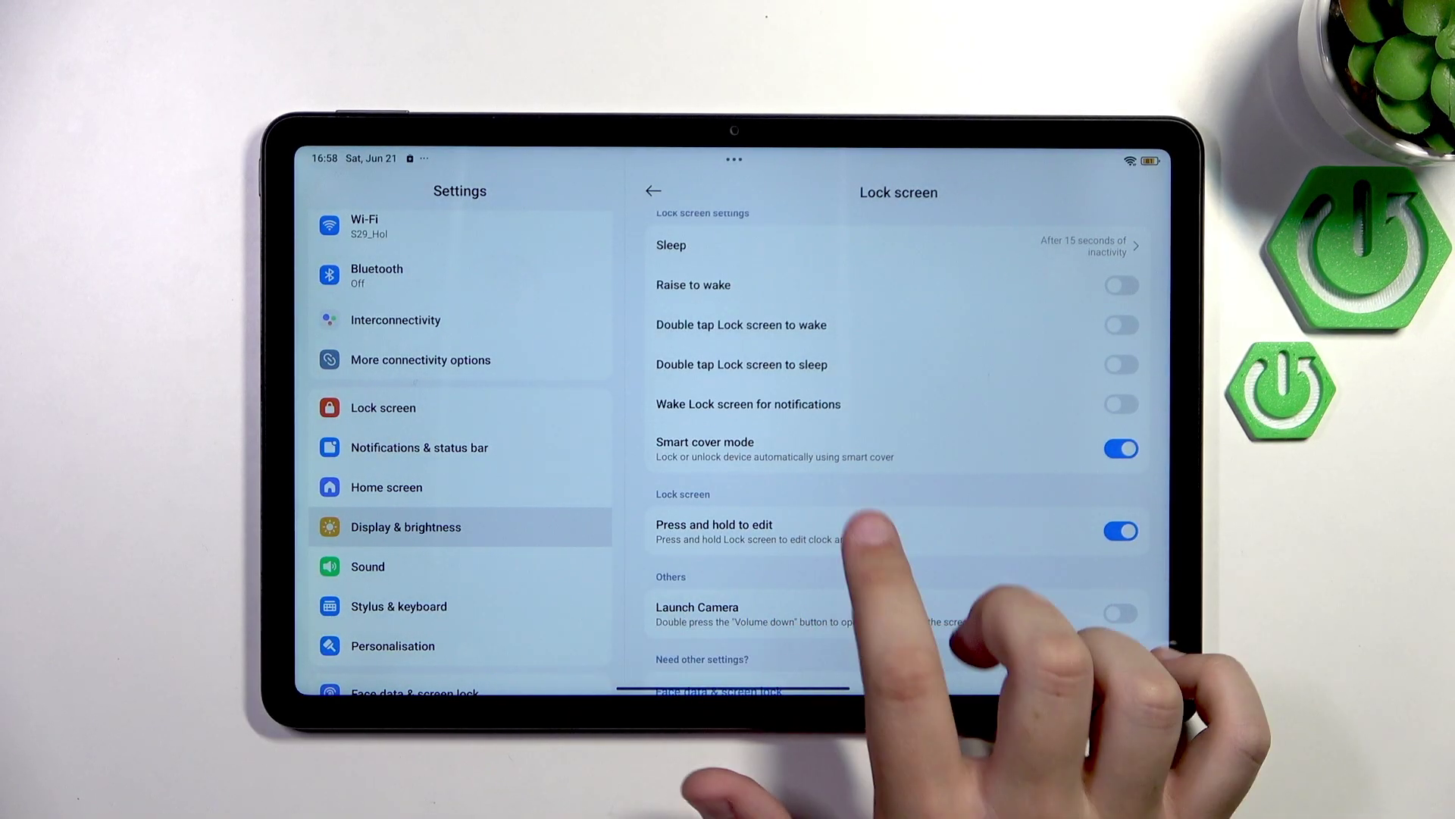
scroll(796, 592, up, 1)
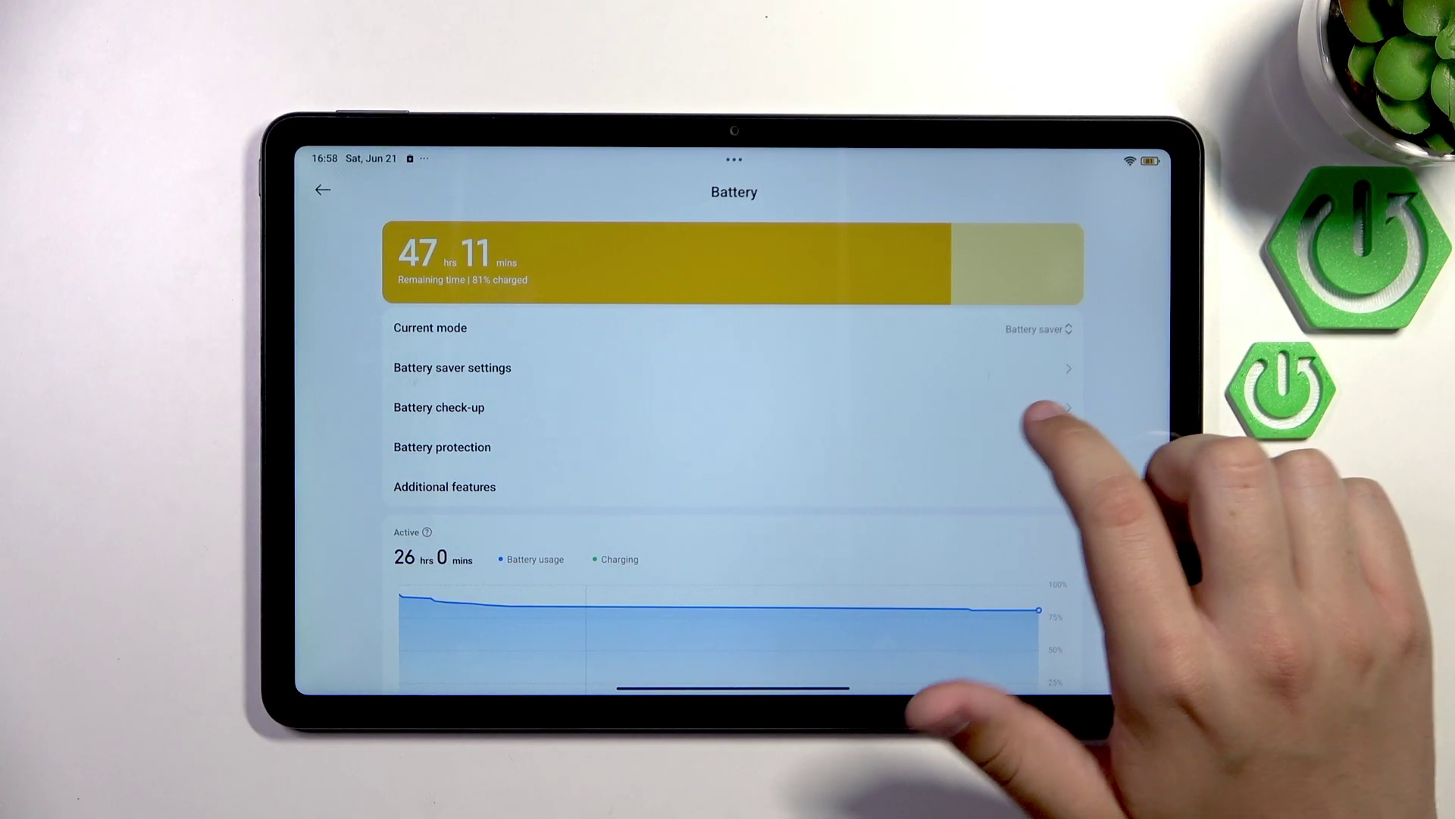
Step: Run Battery check-up, select all suggestions including Dark mode, and apply the 1 hr 48 mins gain
click(1046, 408)
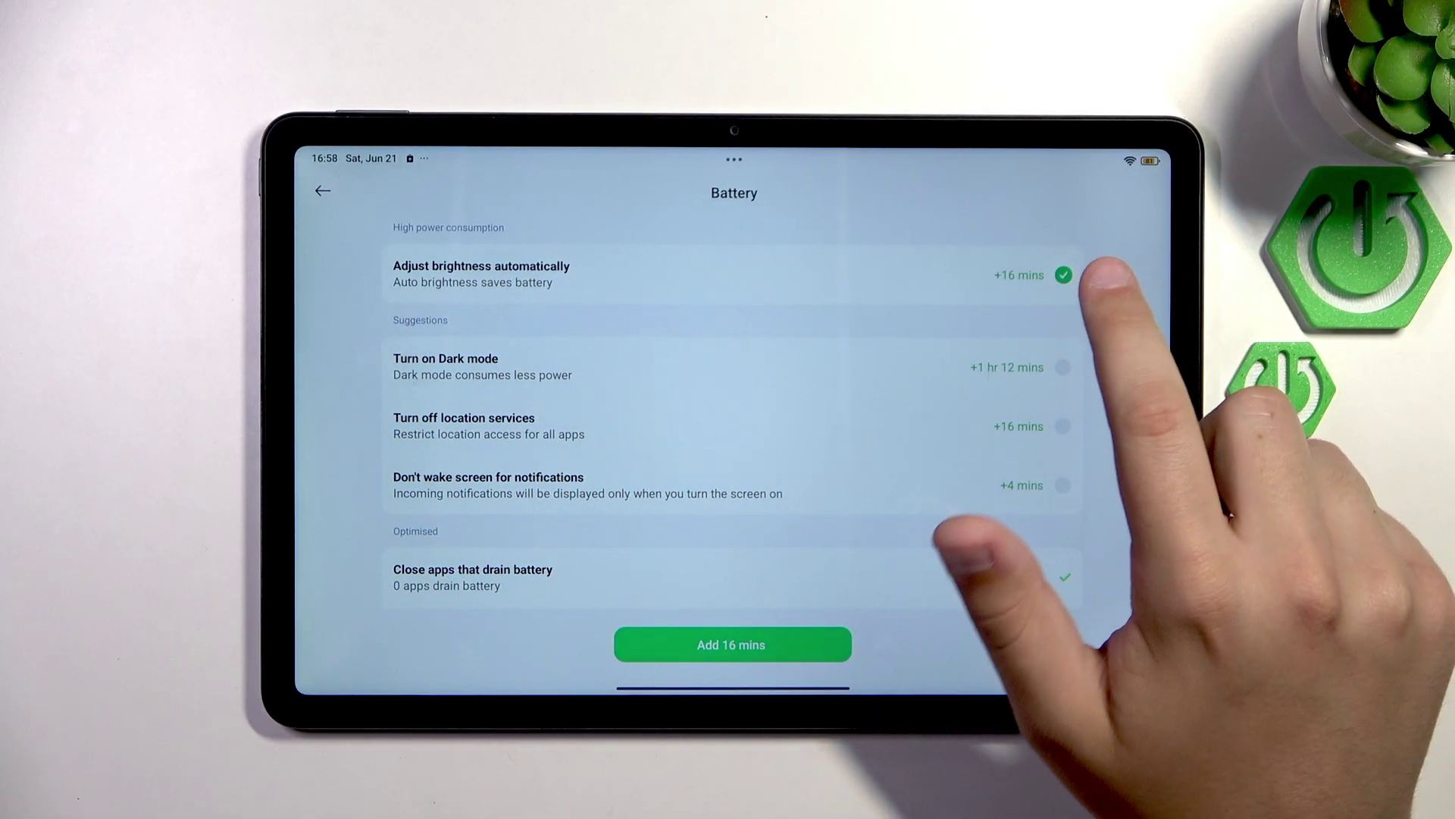
click(1064, 274)
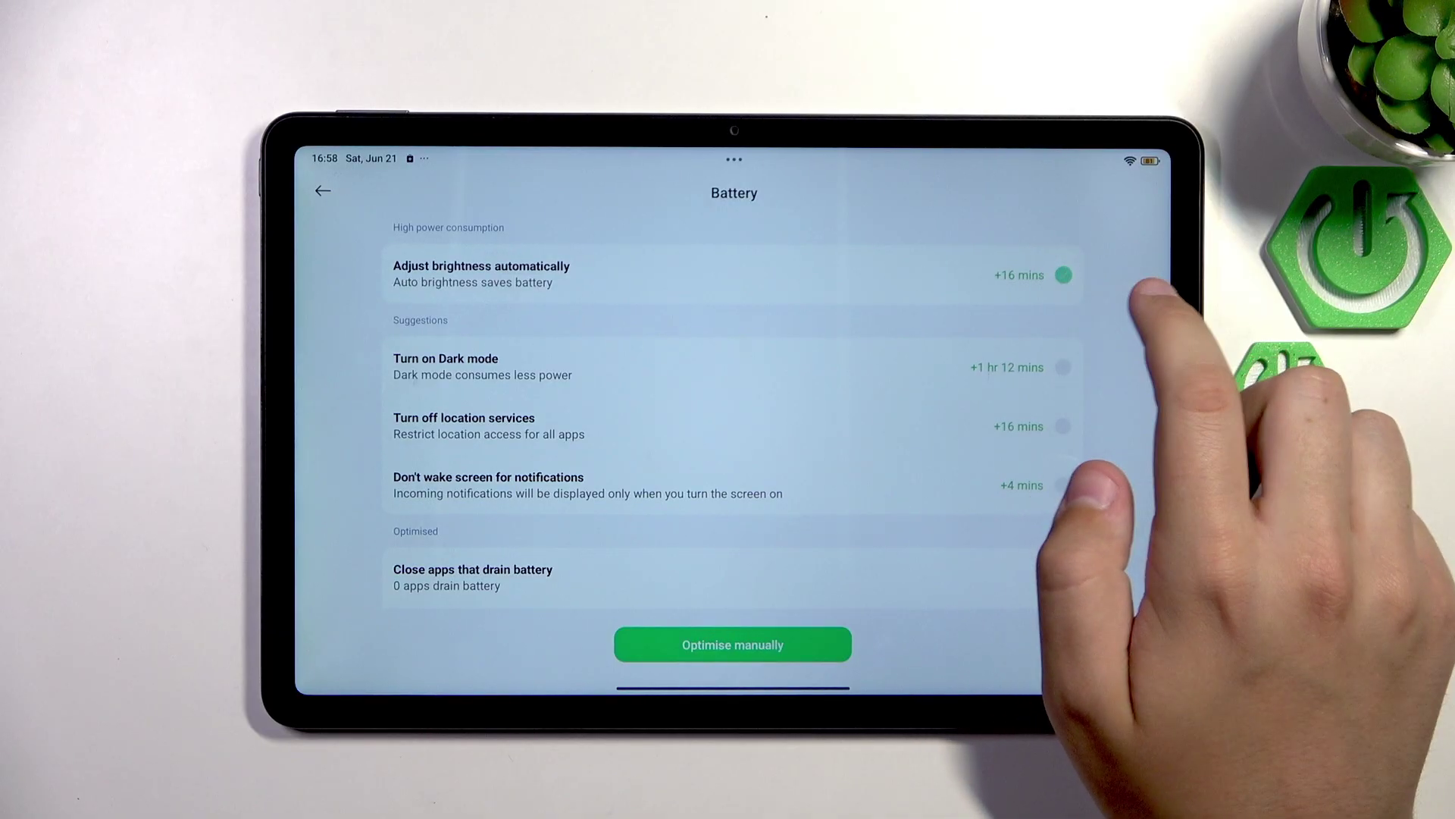
click(1064, 274)
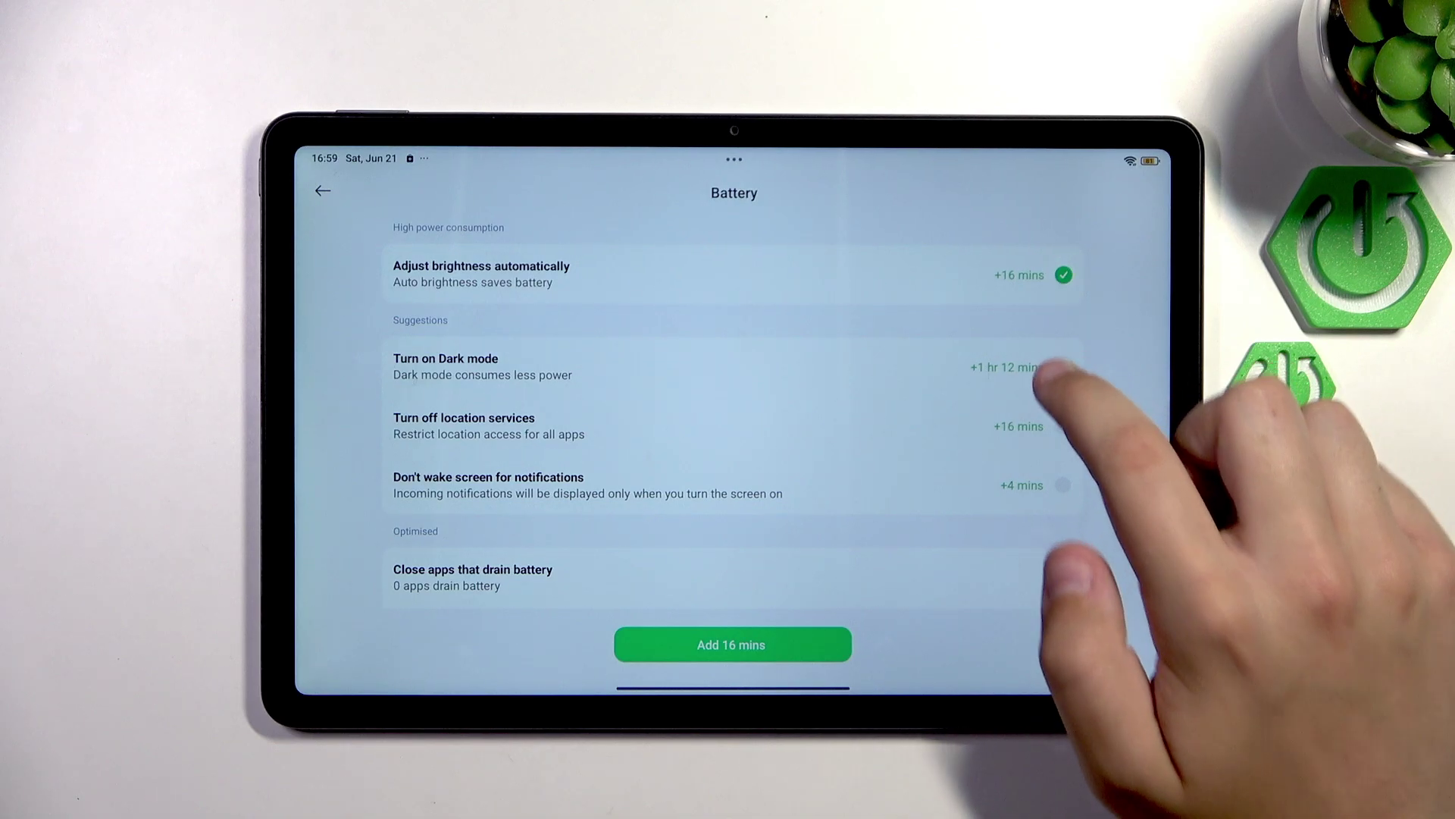
click(1063, 366)
click(786, 471)
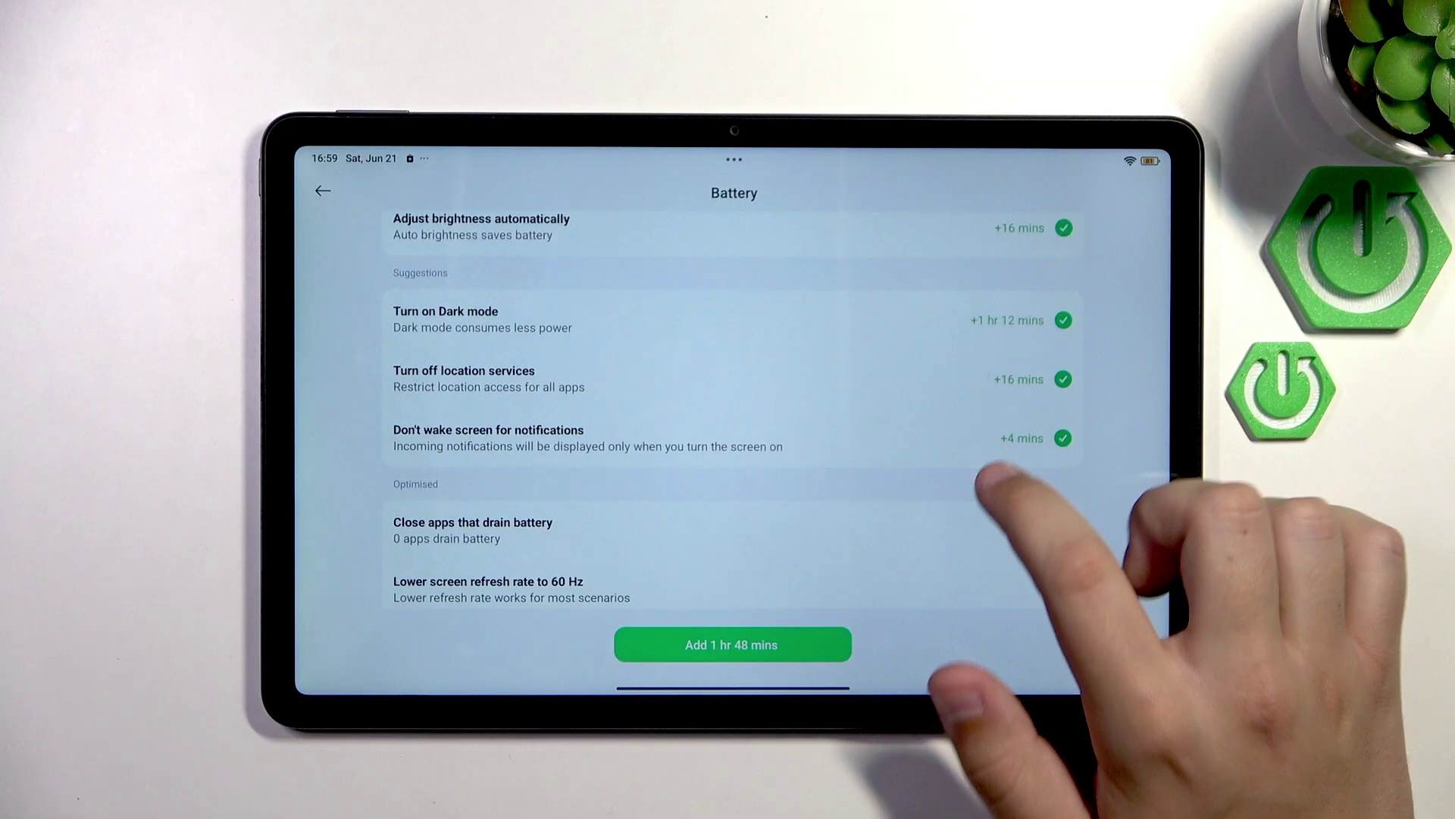
scroll(1000, 545, down, 5)
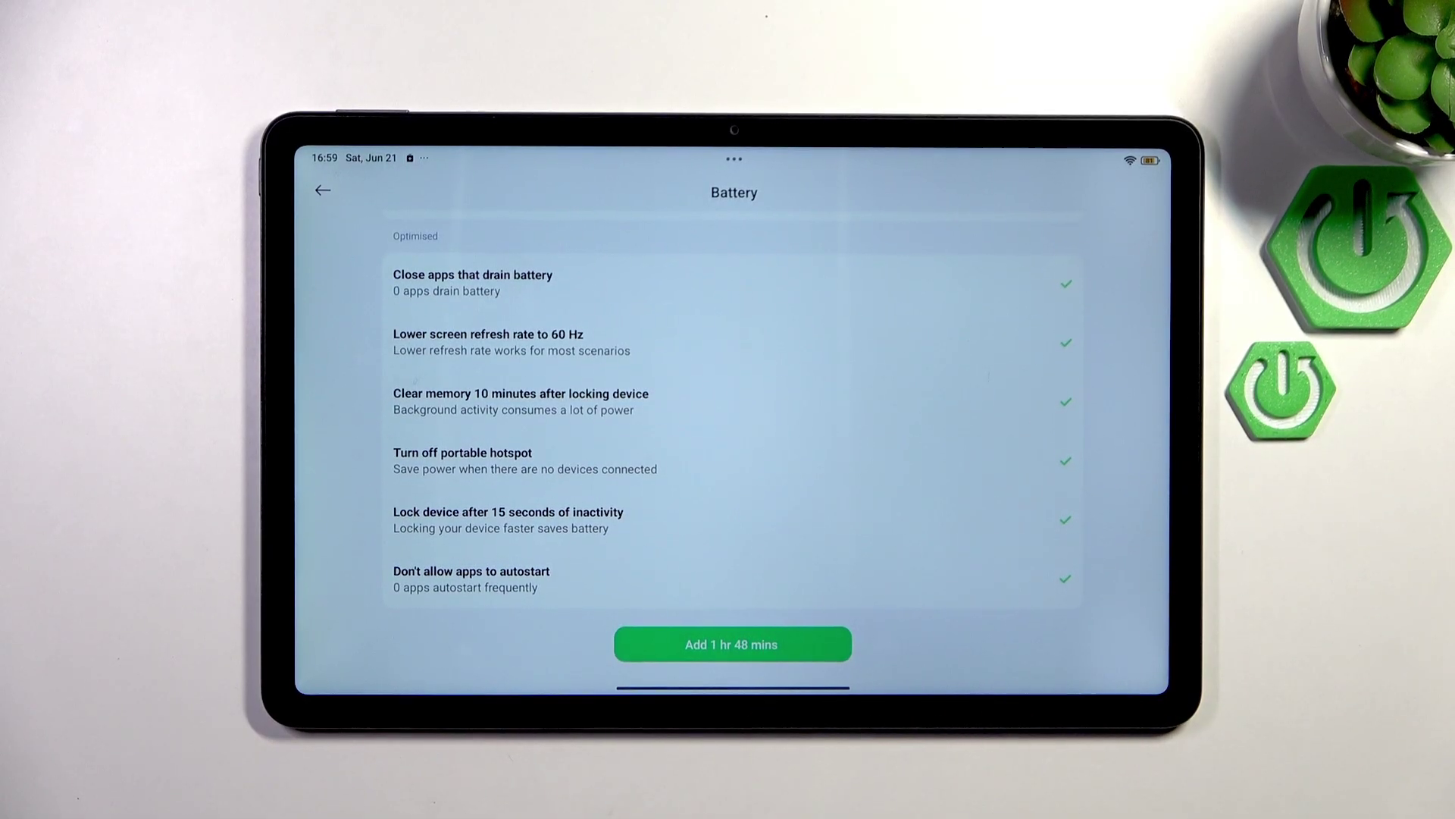
click(732, 643)
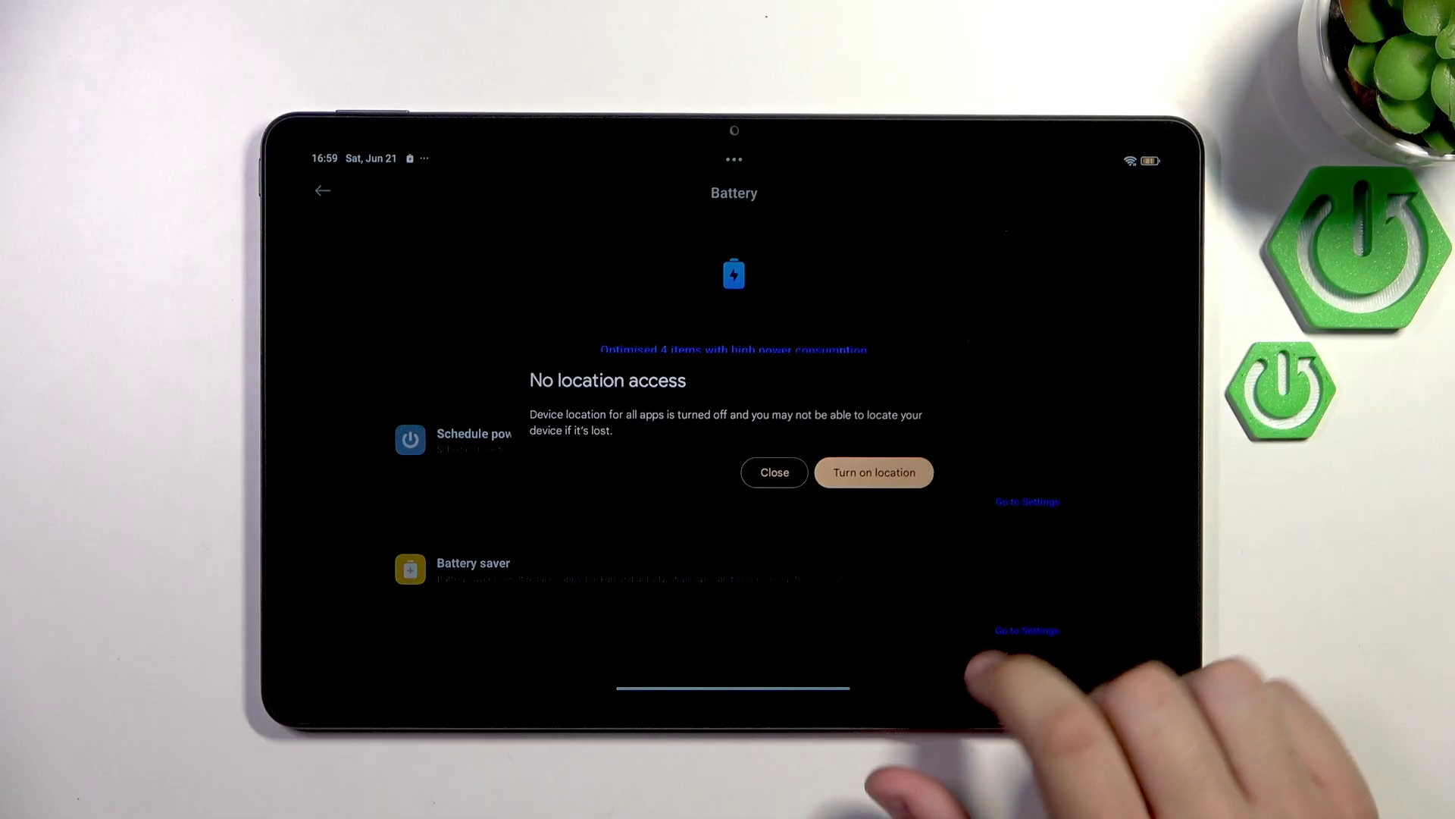
click(774, 473)
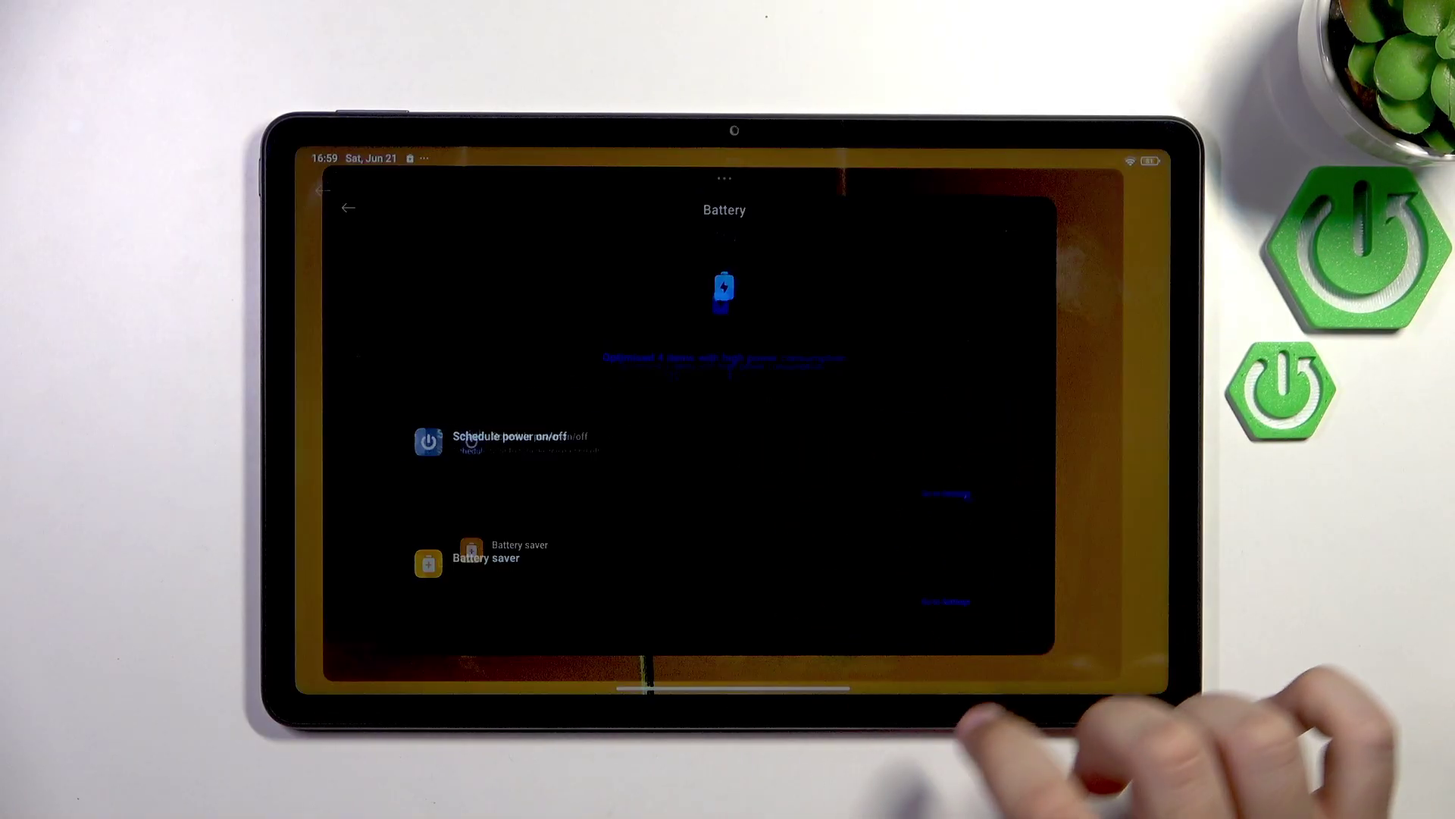